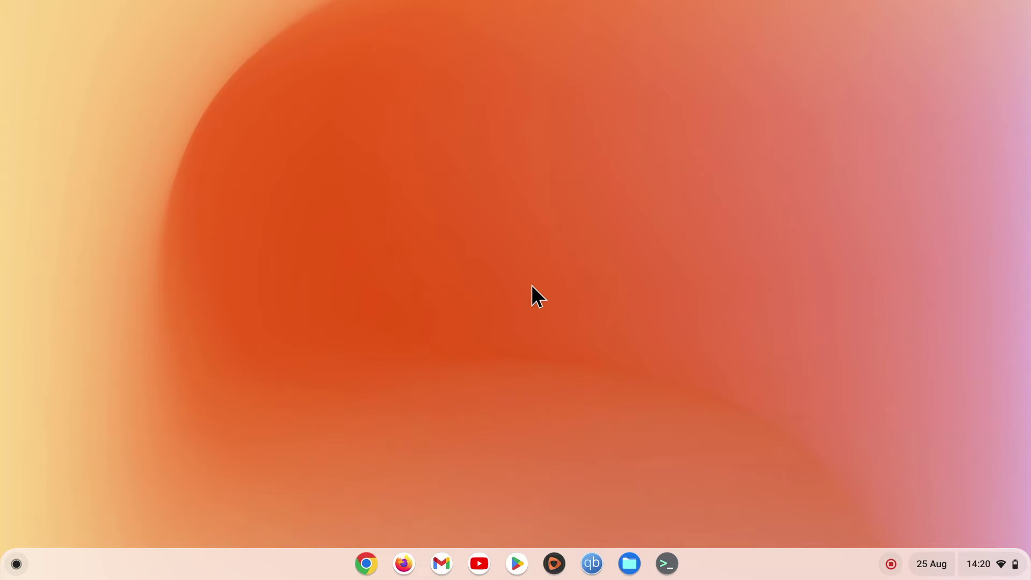
Launch the Terminal app and open a shell tab in the 'penguin' Linux container
{"action": "left_click", "coordinate": [666, 564]}
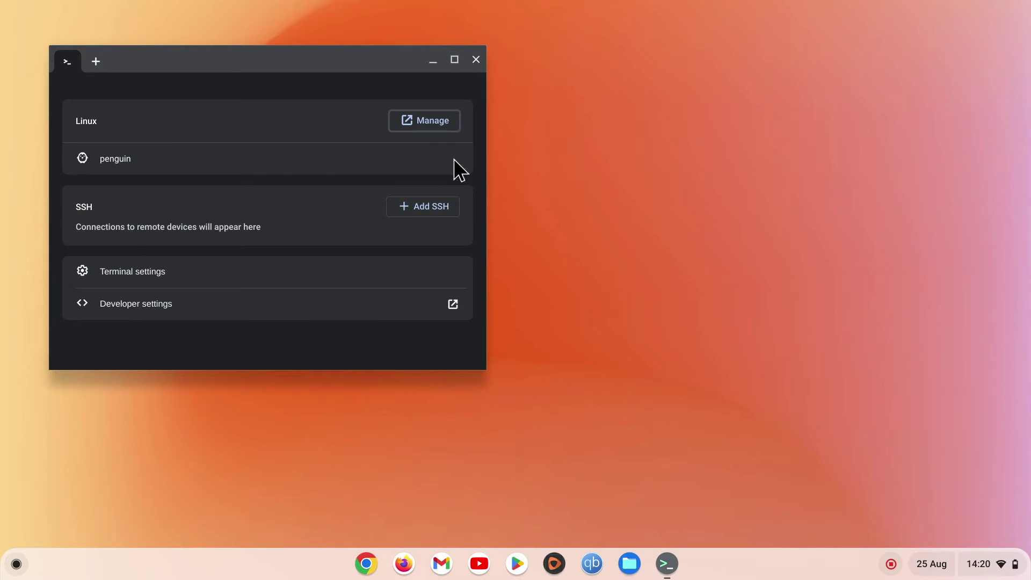
{"action": "left_click", "coordinate": [134, 167]}
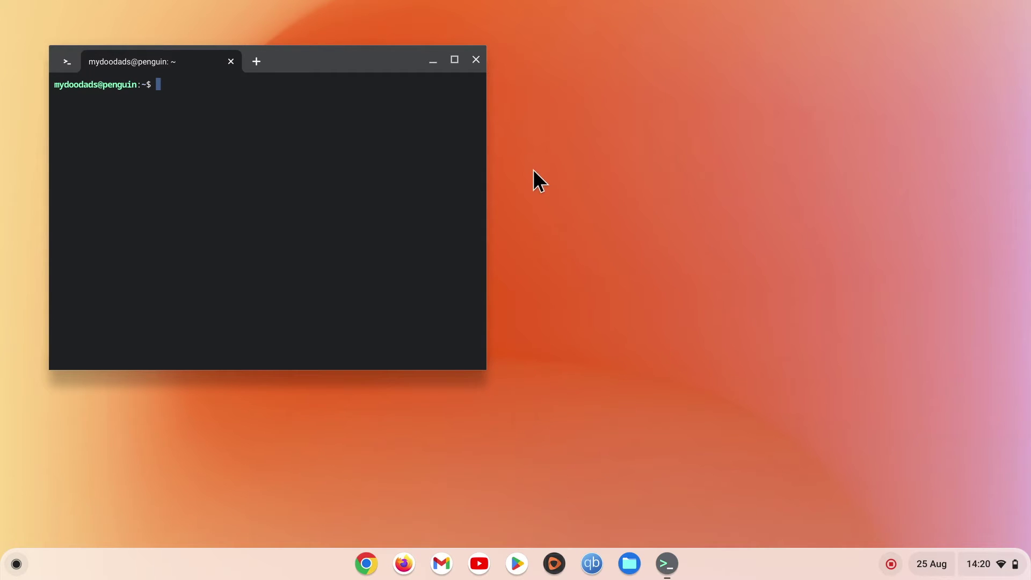
{"action": "type", "text": "flatpak list"}
Run 'flatpak list' to show installed Flatpaks, including Firefox 116.0
{"action": "key", "text": "Return"}
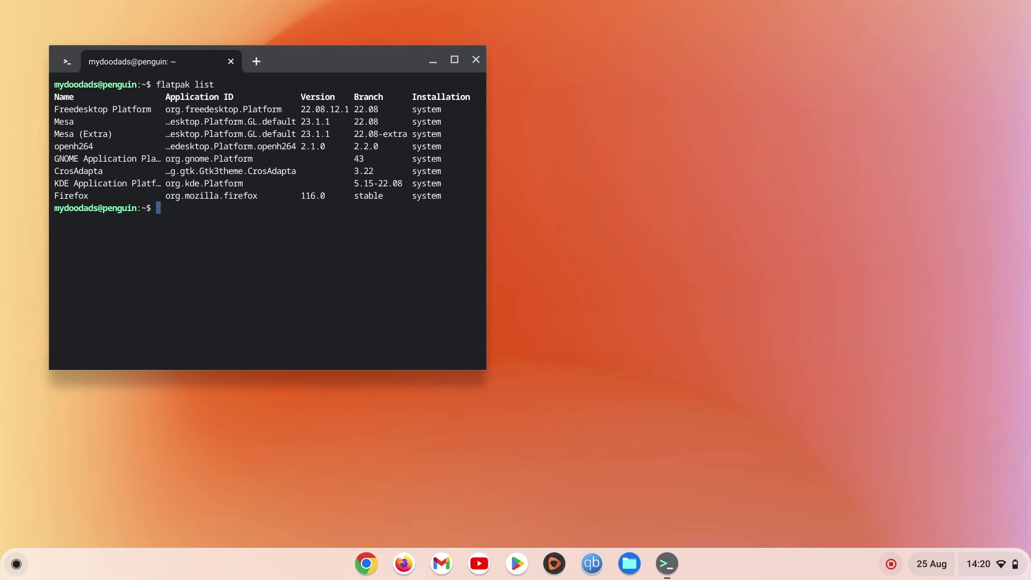
{"action": "type", "text": "sudo fla"}
{"action": "type", "text": "tpak"}
{"action": "type", "text": " update "}
{"action": "type", "text": "org.mozilla.firefox"}
Run 'sudo flatpak update org.mozilla.firefox' and confirm with y until 'Updates complete.'
{"action": "key", "text": "Return"}
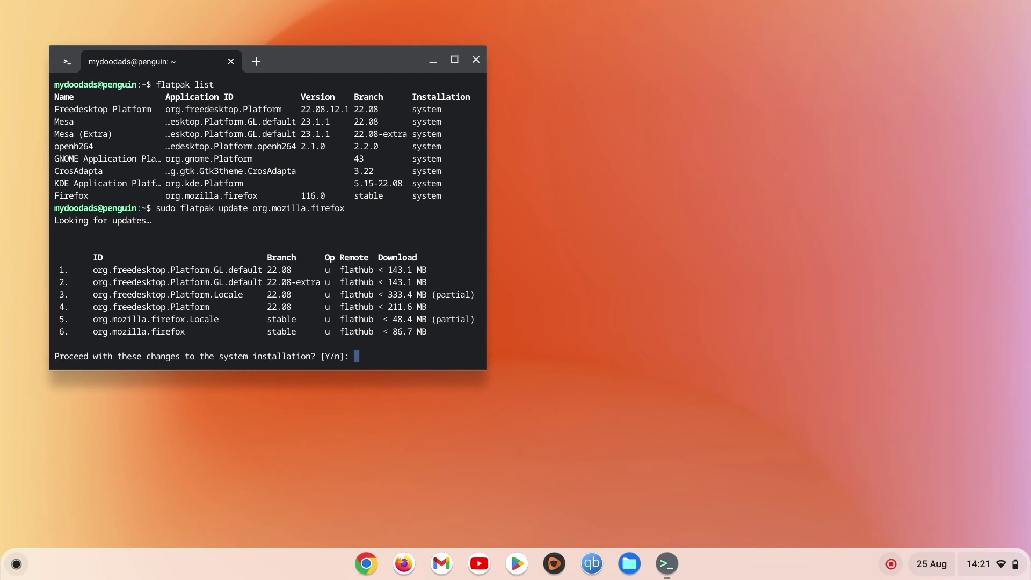
{"action": "type", "text": "y"}
{"action": "key", "text": "Return"}
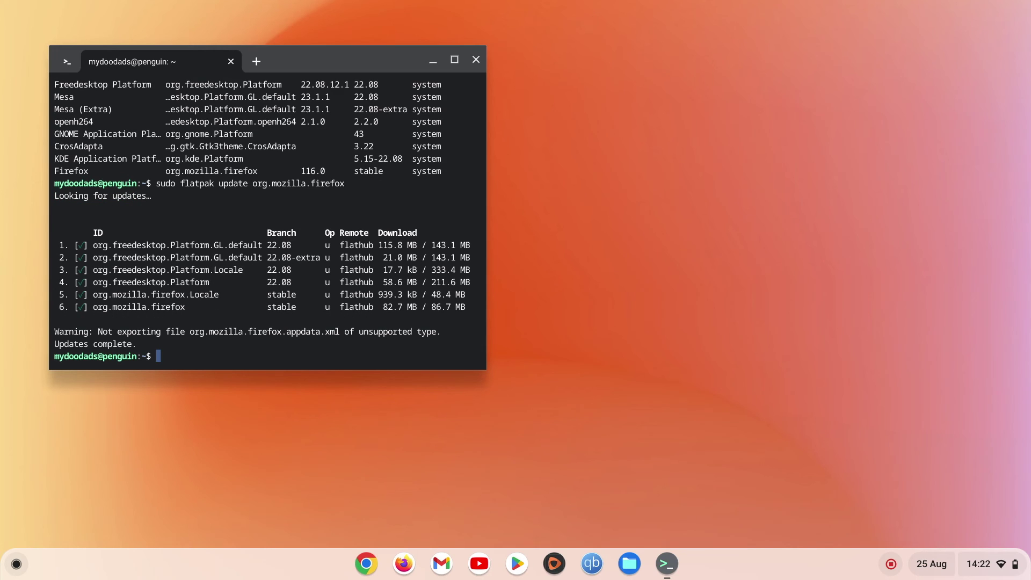
{"action": "type", "text": "exit"}
Exit the penguin shell, close the Terminal window, and launch Firefox from the shelf
{"action": "key", "text": "Return"}
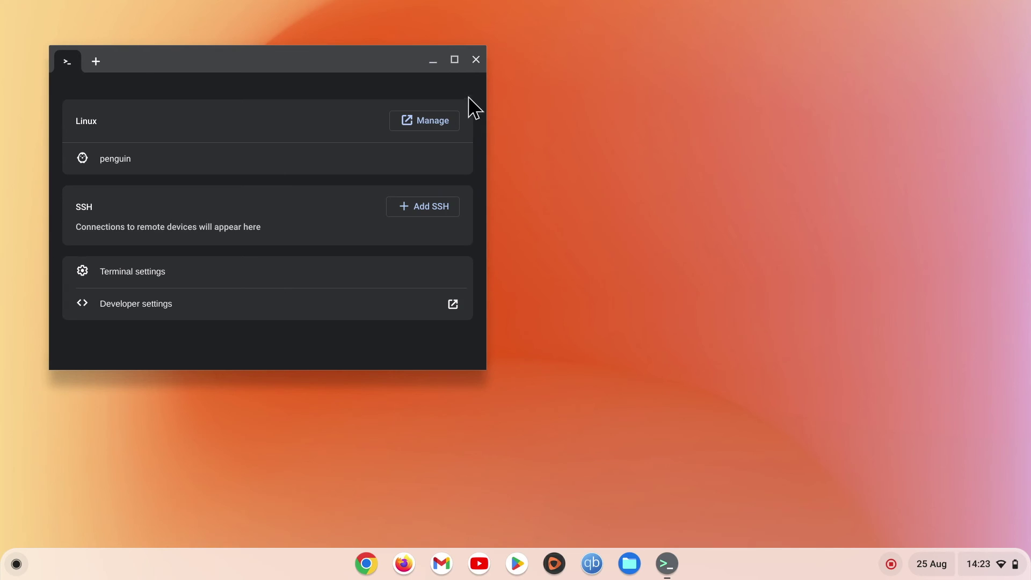
{"action": "left_click", "coordinate": [476, 60]}
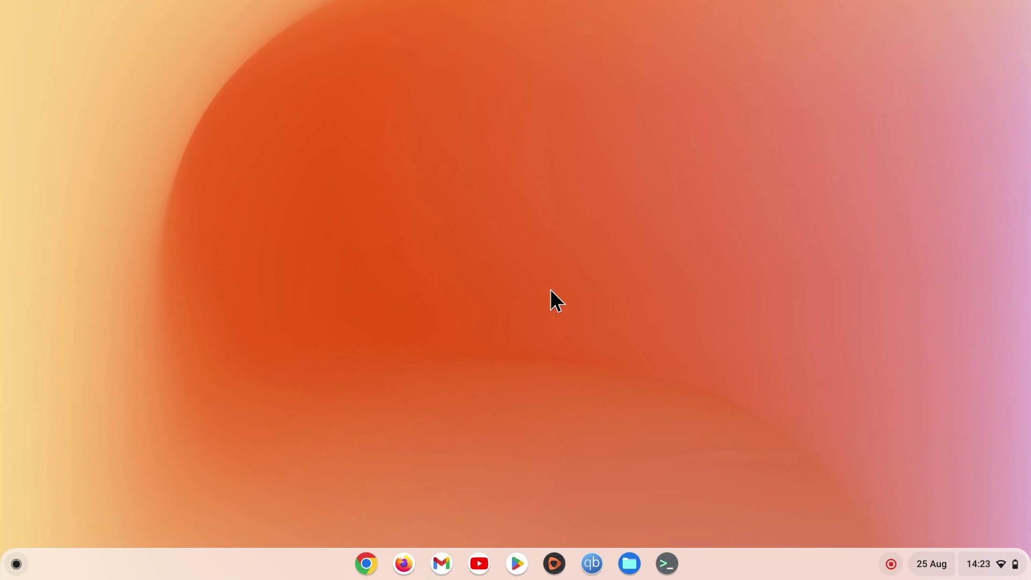
{"action": "left_click", "coordinate": [402, 554]}
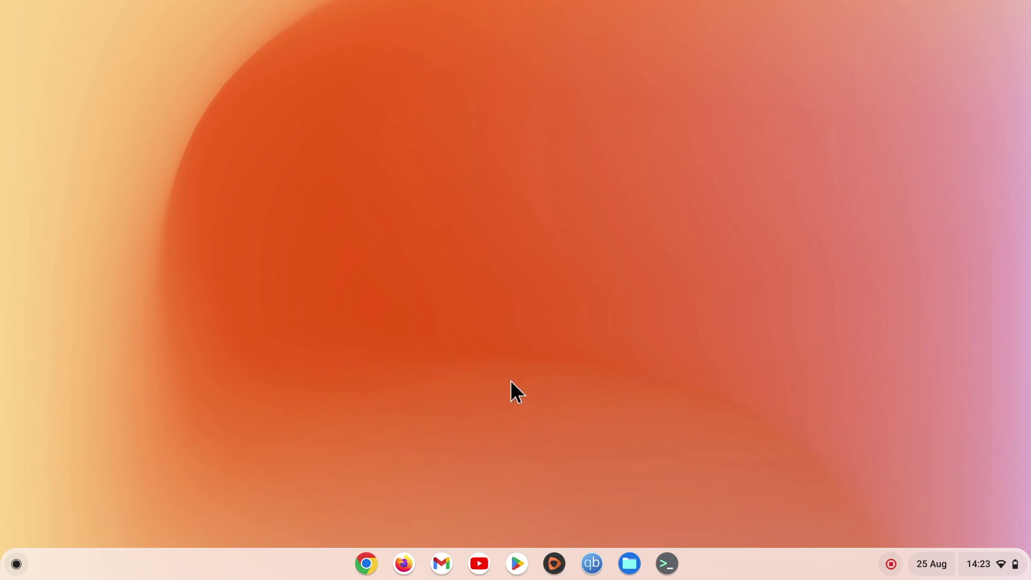